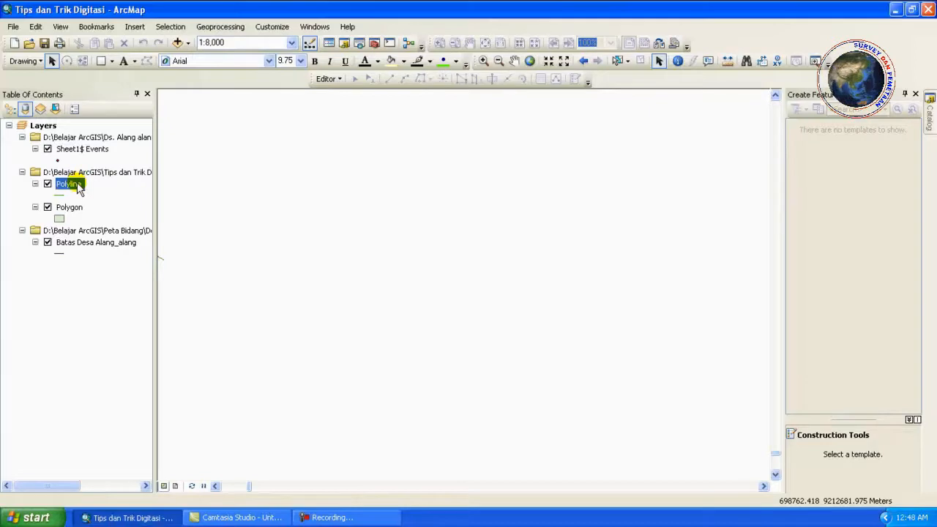
# Step: Start an edit session on the Polyline layer and choose its Polyline template with the Line construction tool
pyautogui.rightClick(77, 182)
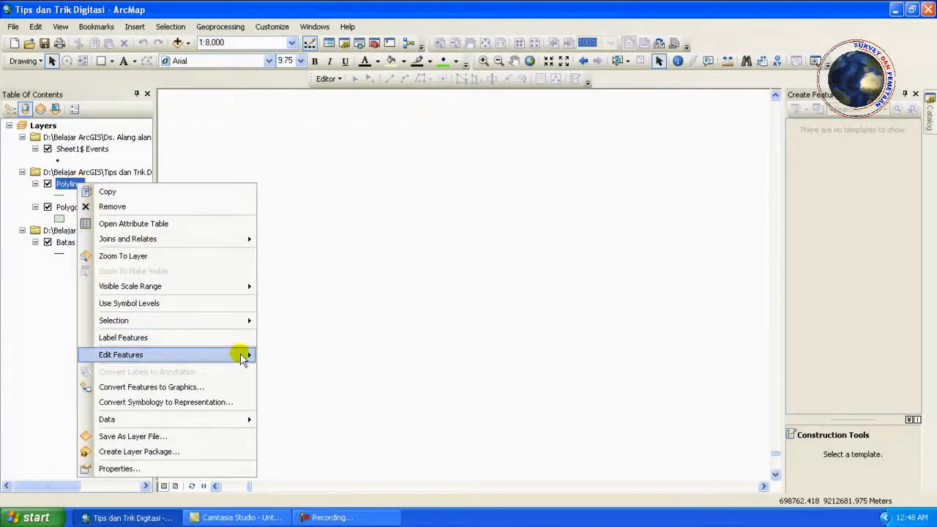
pyautogui.moveTo(244, 356)
pyautogui.click(293, 357)
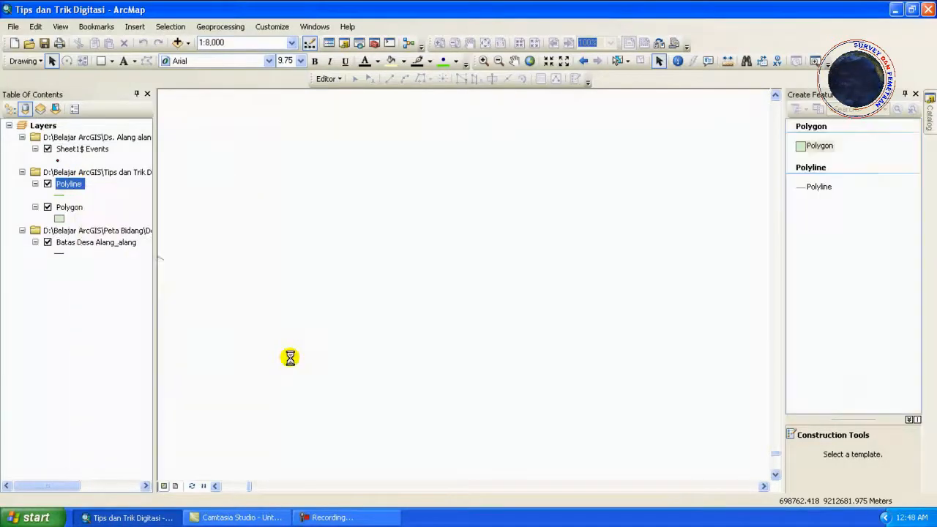
pyautogui.click(826, 188)
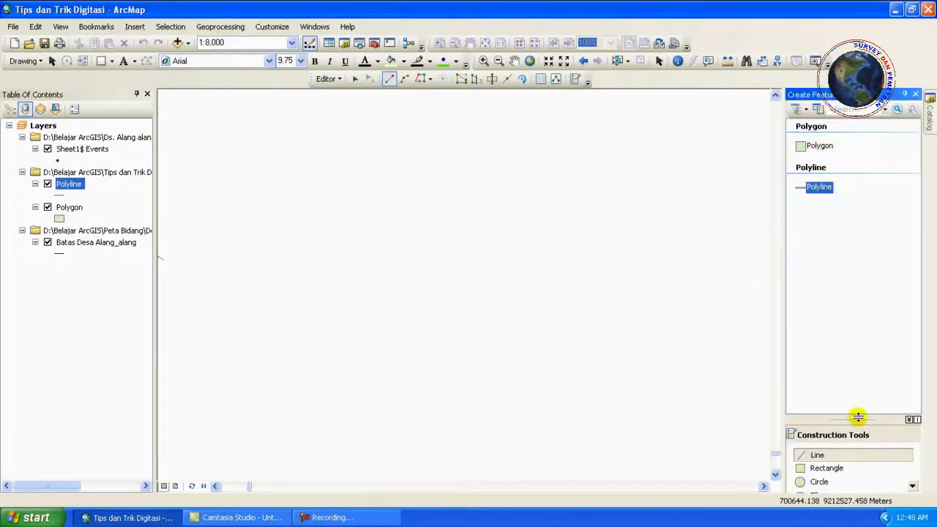
pyautogui.click(818, 456)
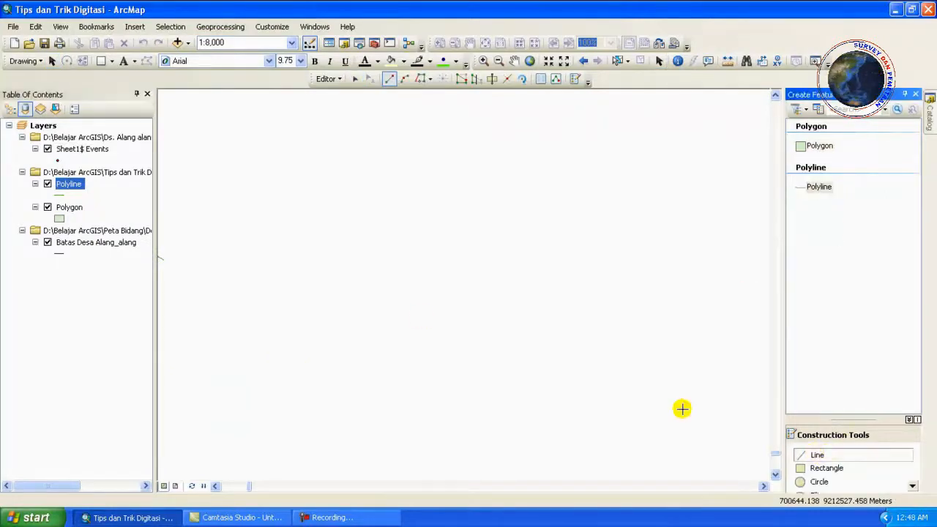
# Step: Draw a nearly horizontal polyline in the lower part of the map with its length fixed at 500 m
pyautogui.click(340, 378)
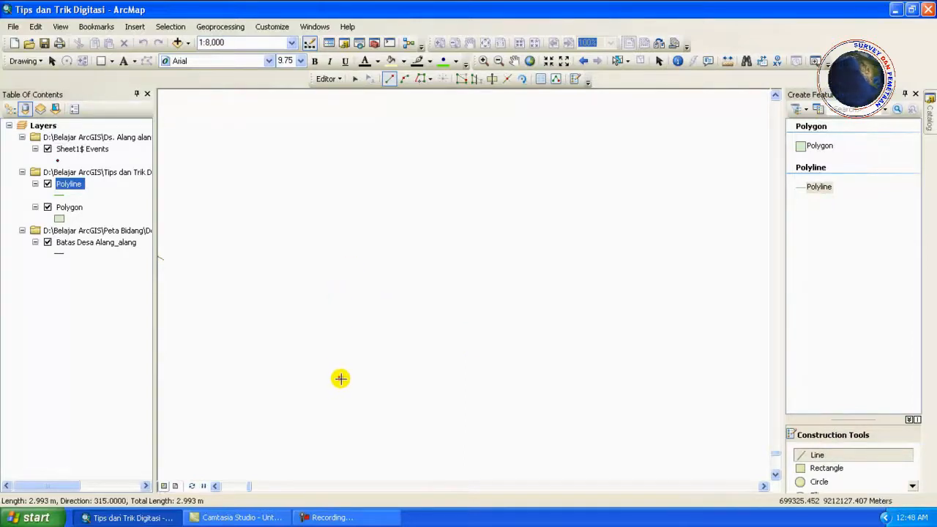
pyautogui.rightClick(550, 374)
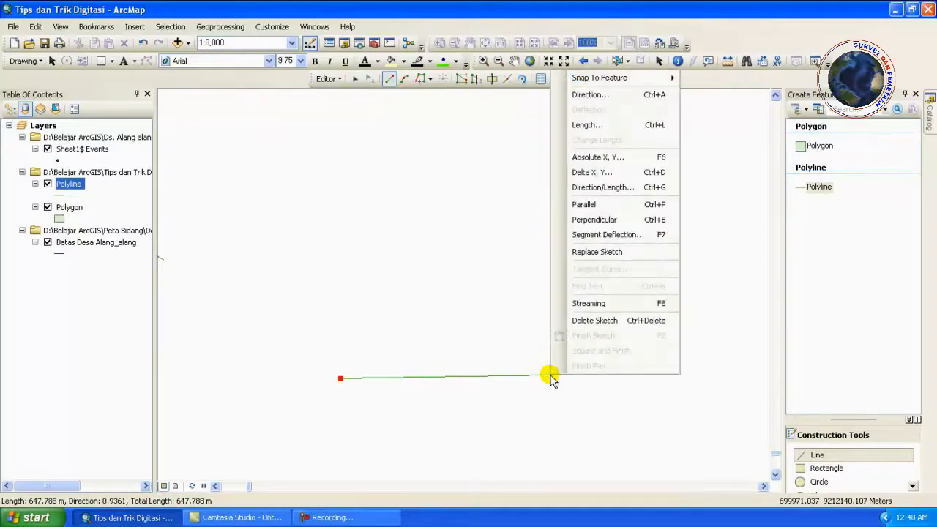
pyautogui.click(588, 126)
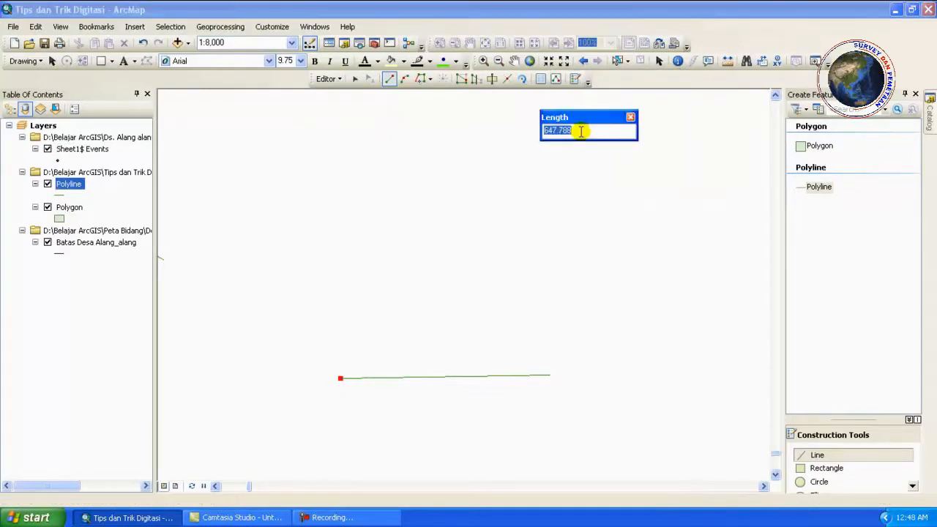
pyautogui.write('500')
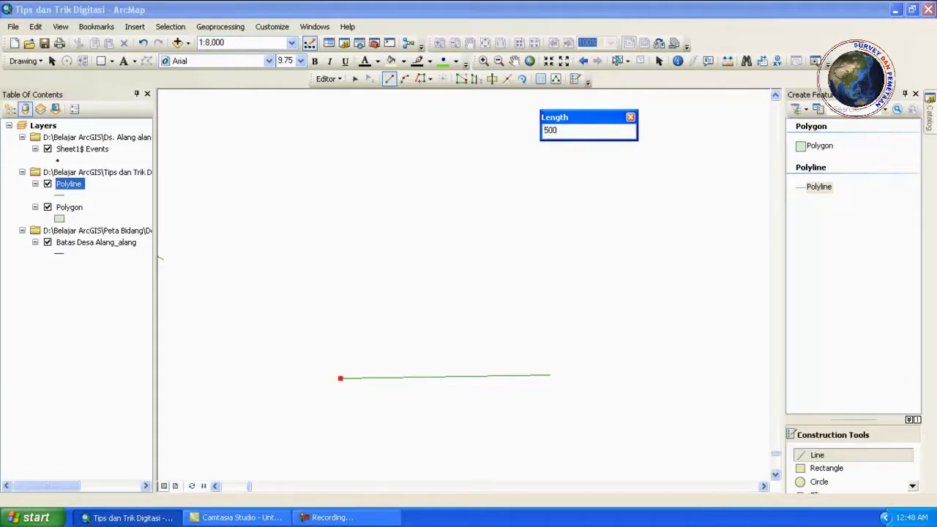
pyautogui.press('Return')
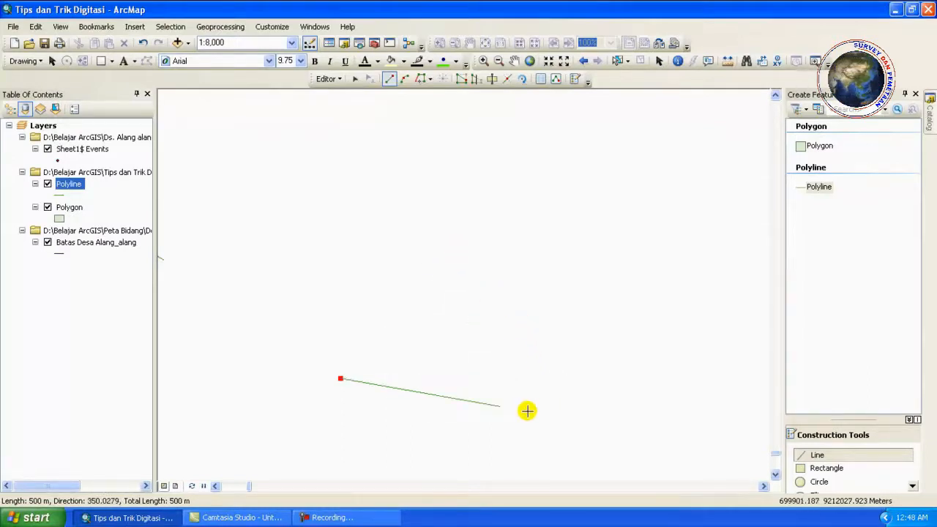
pyautogui.doubleClick(532, 379)
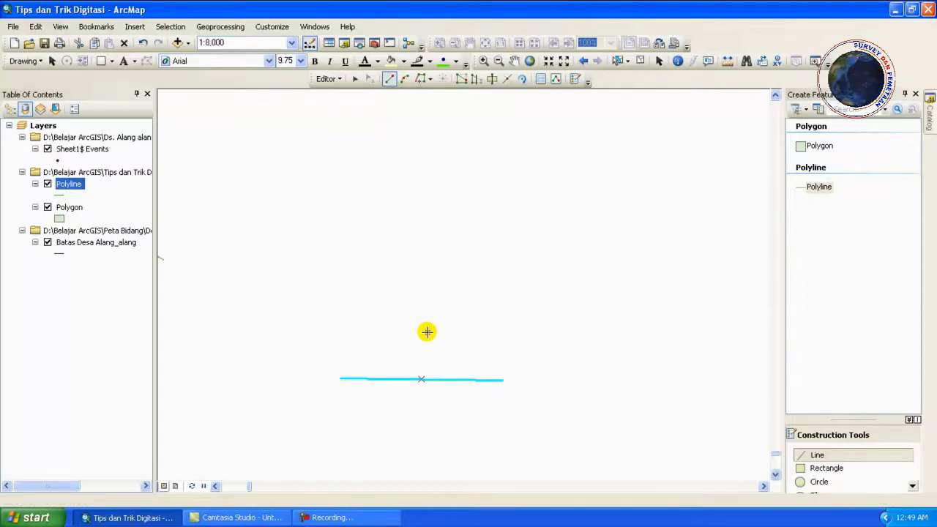
# Step: Draw a second polyline starting above the middle of the first, with direction 90 and length 500 m, and finish the sketch
pyautogui.click(426, 332)
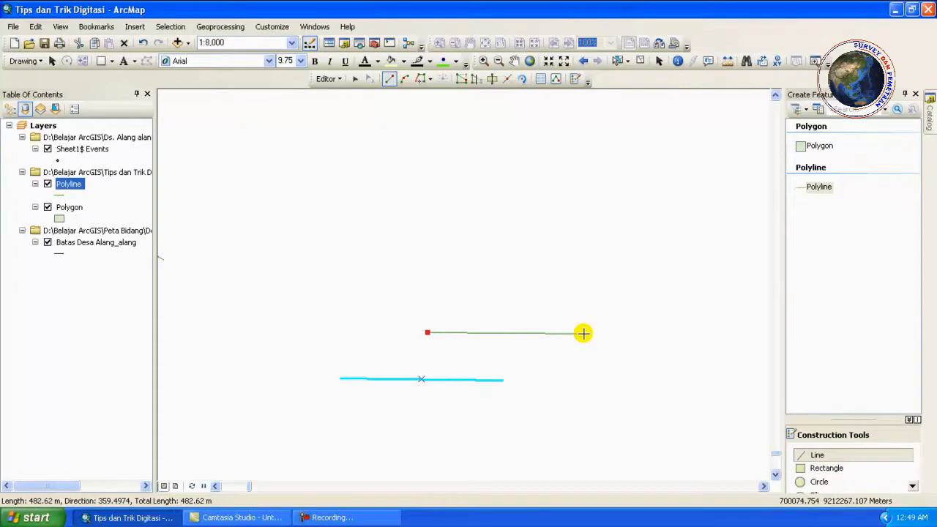
pyautogui.rightClick(584, 334)
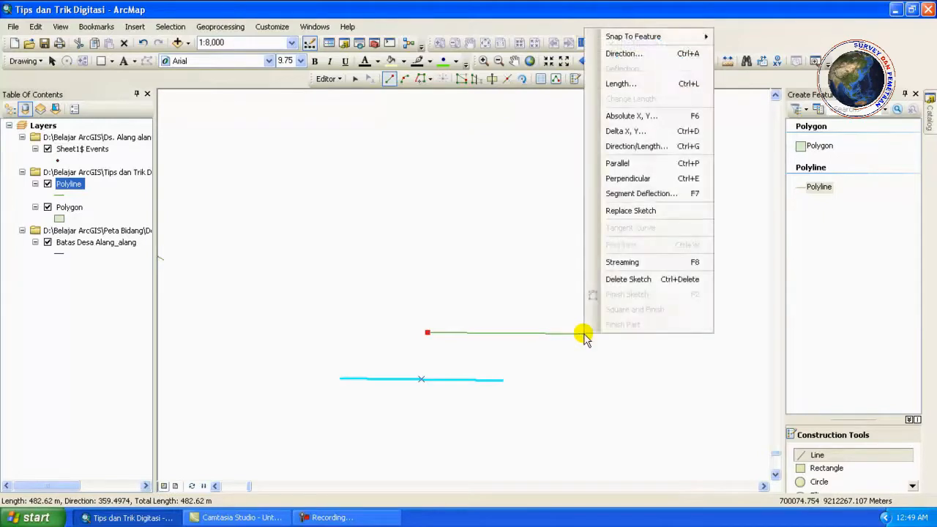
pyautogui.click(648, 147)
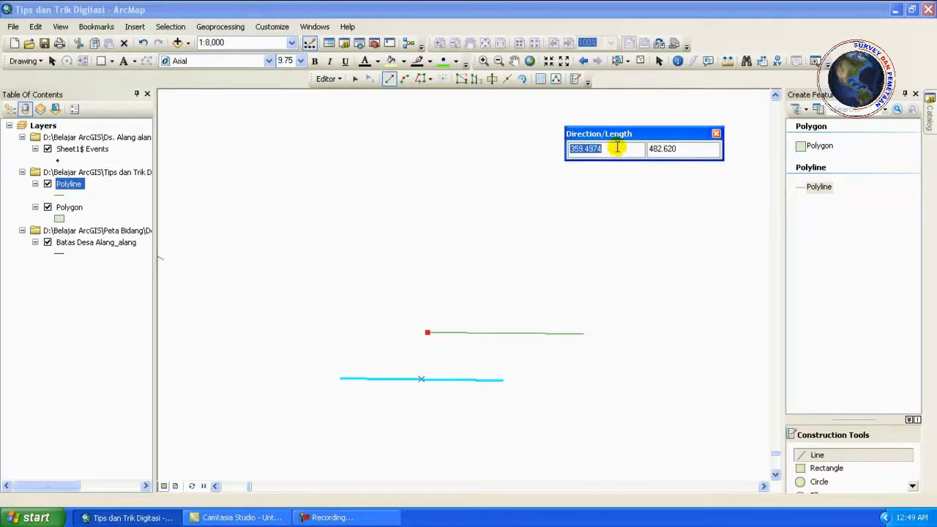
pyautogui.write('90')
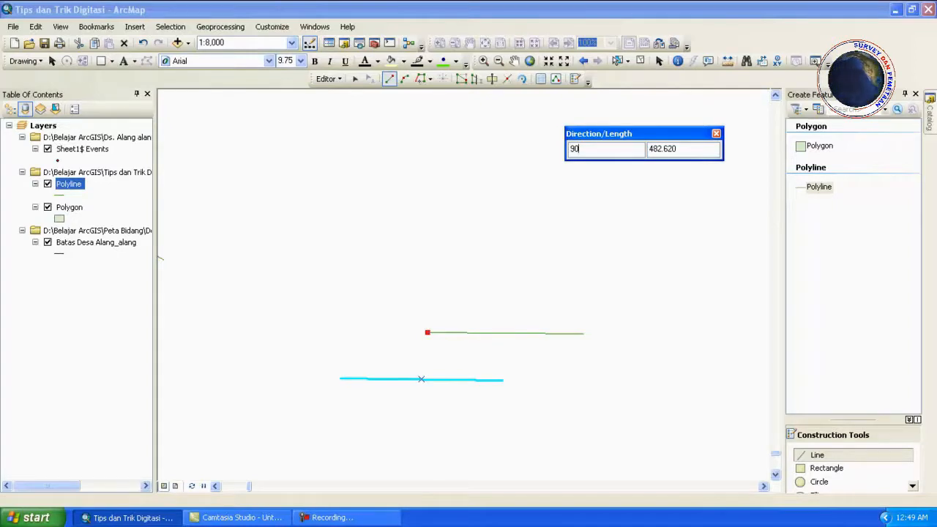
pyautogui.click(687, 147)
pyautogui.press('BackSpace')
pyautogui.press('BackSpace')
pyautogui.press('BackSpace')
pyautogui.press('BackSpace')
pyautogui.press('BackSpace')
pyautogui.press('BackSpace')
pyautogui.press('BackSpace')
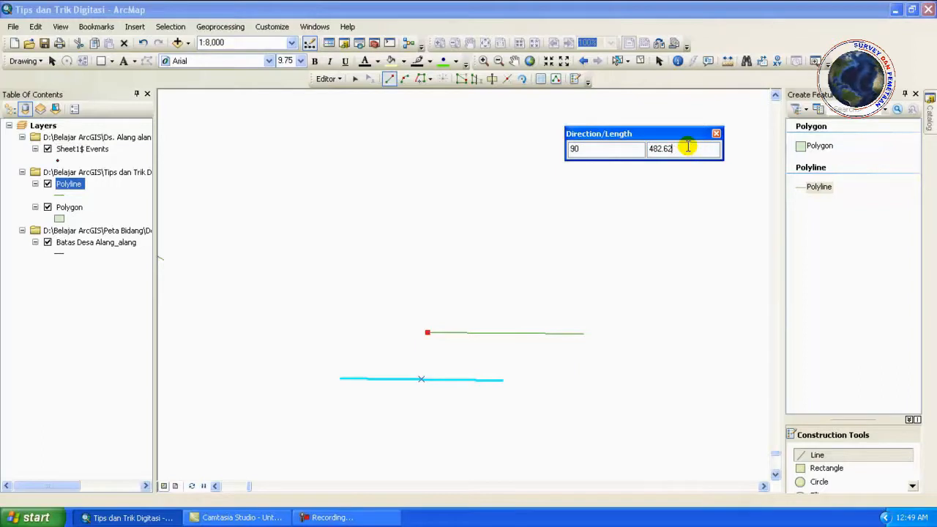
pyautogui.write('5')
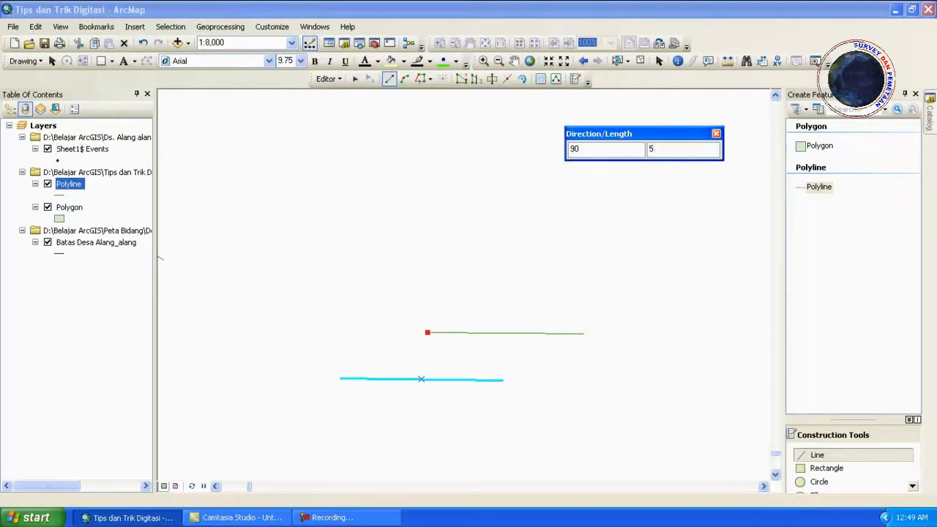
pyautogui.write('00')
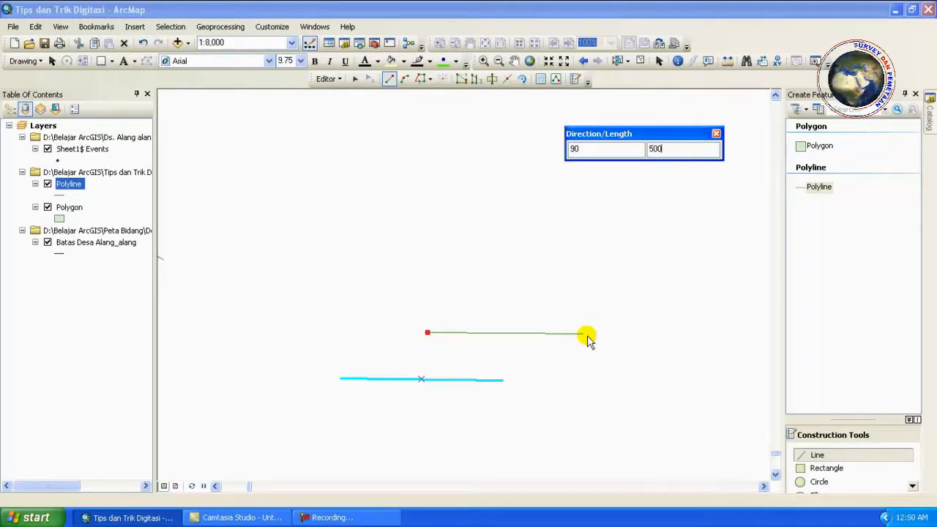
pyautogui.press('Return')
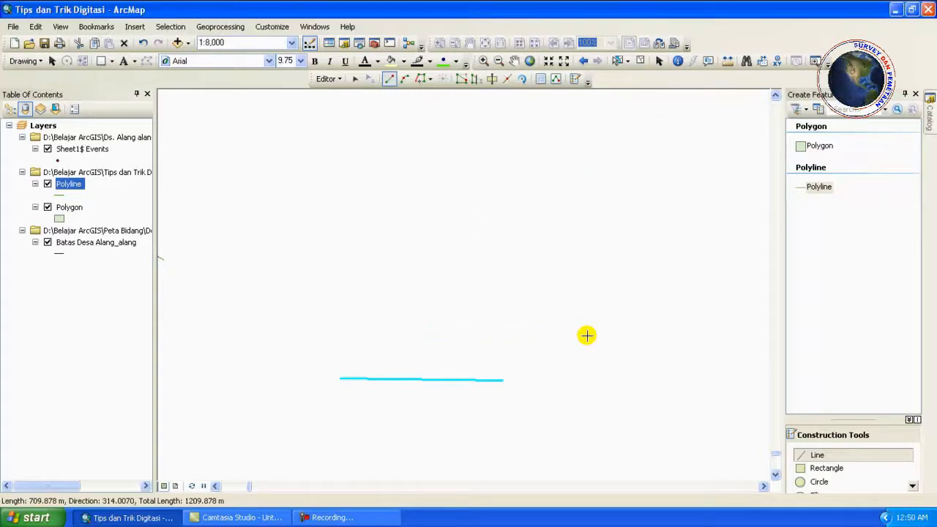
pyautogui.rightClick(427, 173)
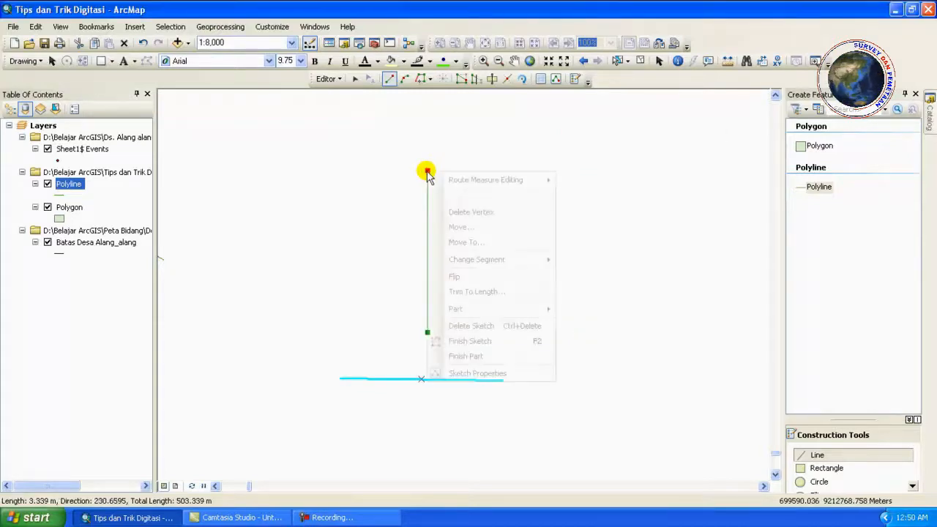
pyautogui.click(470, 341)
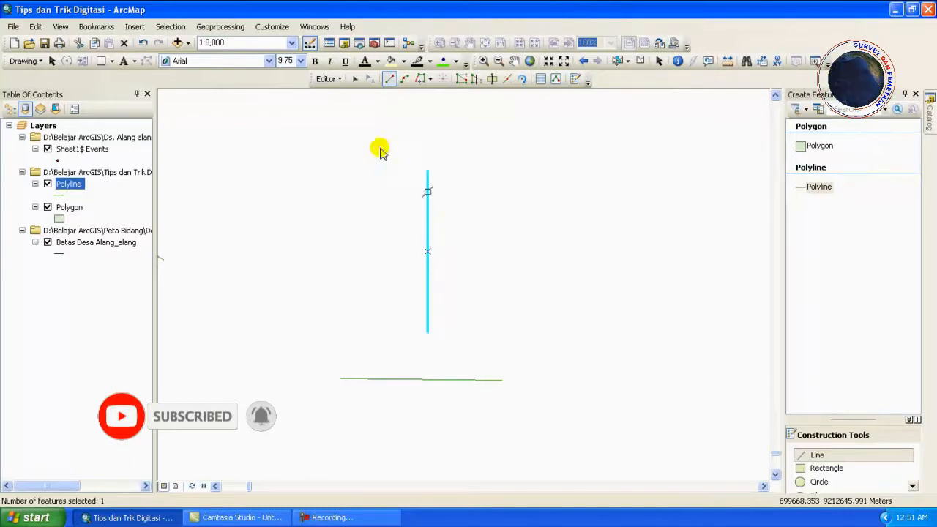
# Step: Set the editing angular units to direction type North Azimuth and direction units Degrees Minutes Seconds
pyautogui.click(337, 78)
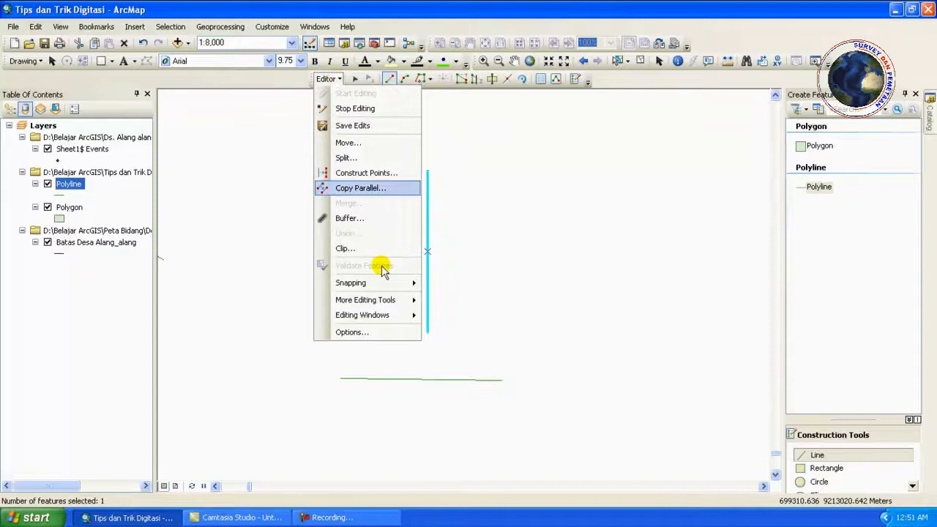
pyautogui.click(388, 331)
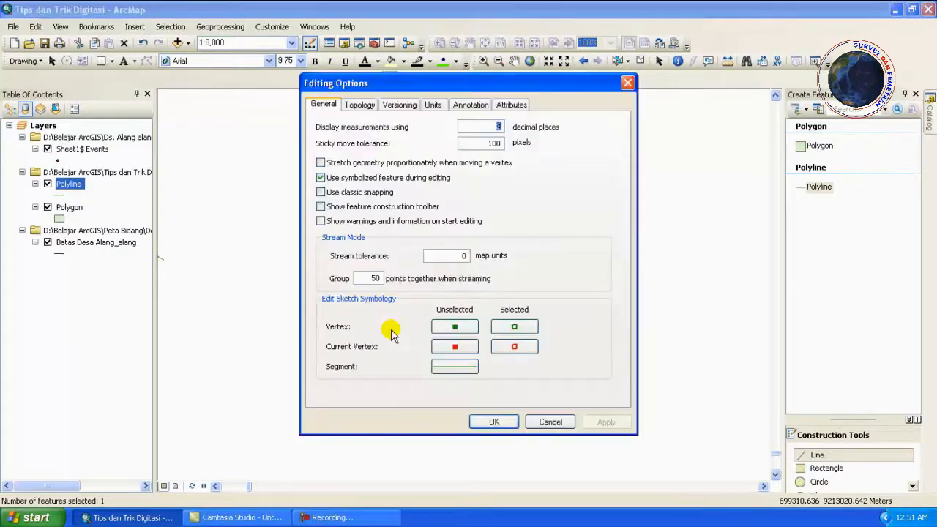
pyautogui.click(433, 105)
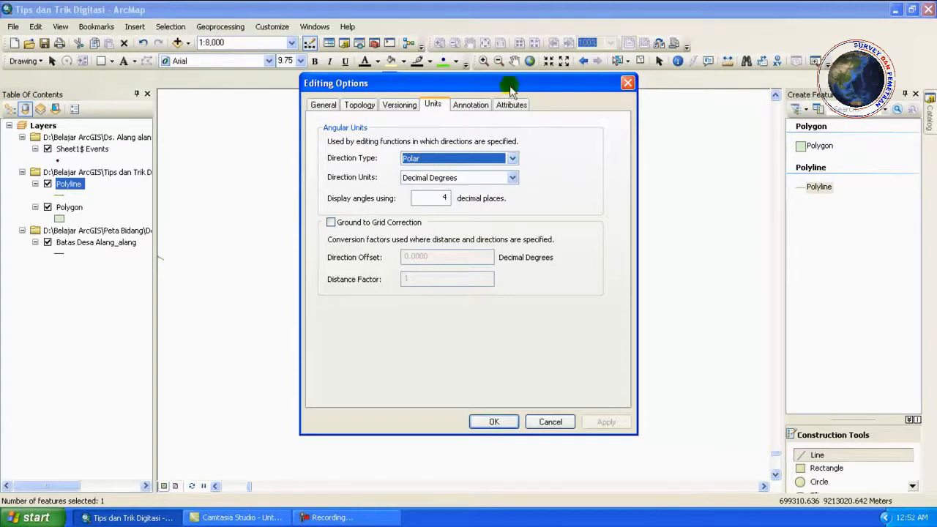
pyautogui.moveTo(512, 86); pyautogui.dragTo(694, 169)
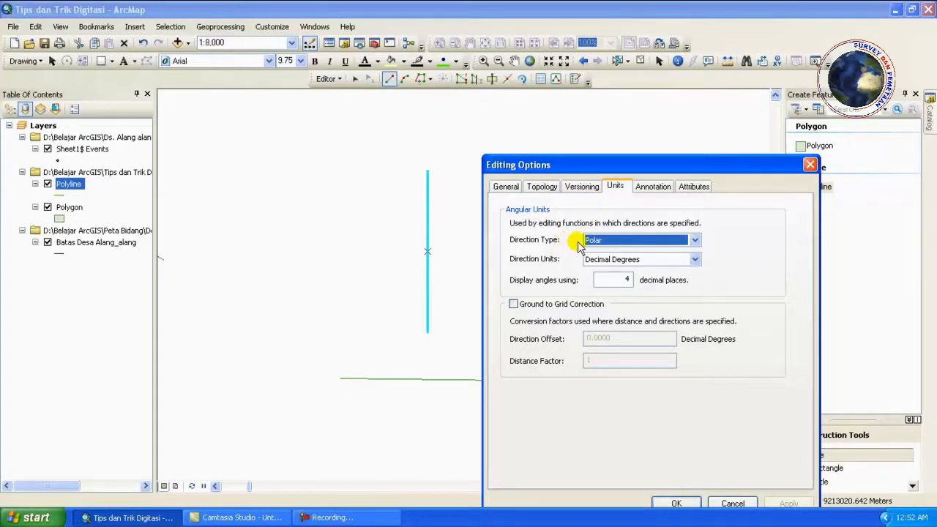
pyautogui.click(695, 239)
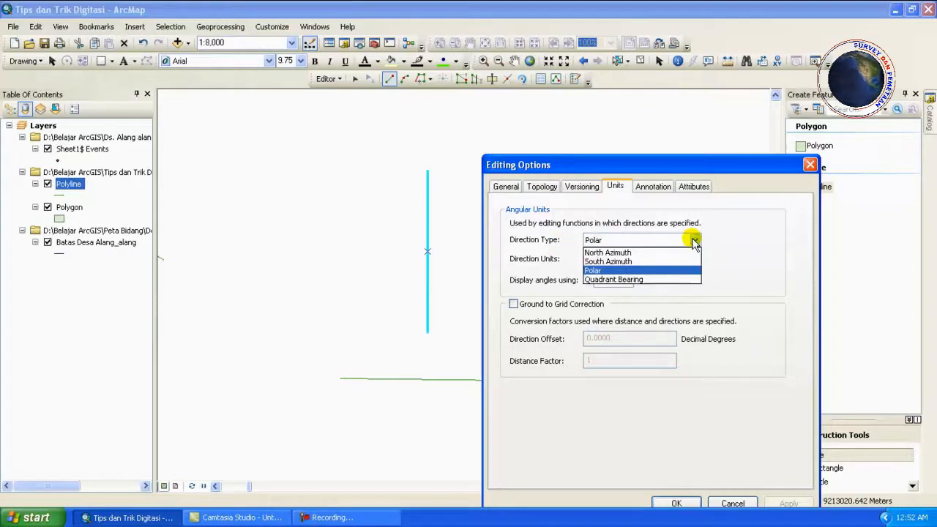
pyautogui.click(609, 253)
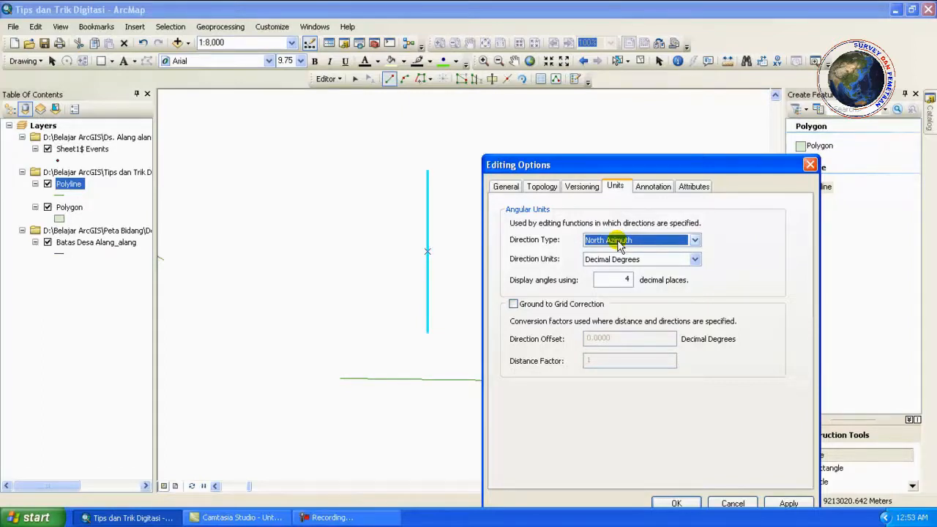
pyautogui.click(695, 260)
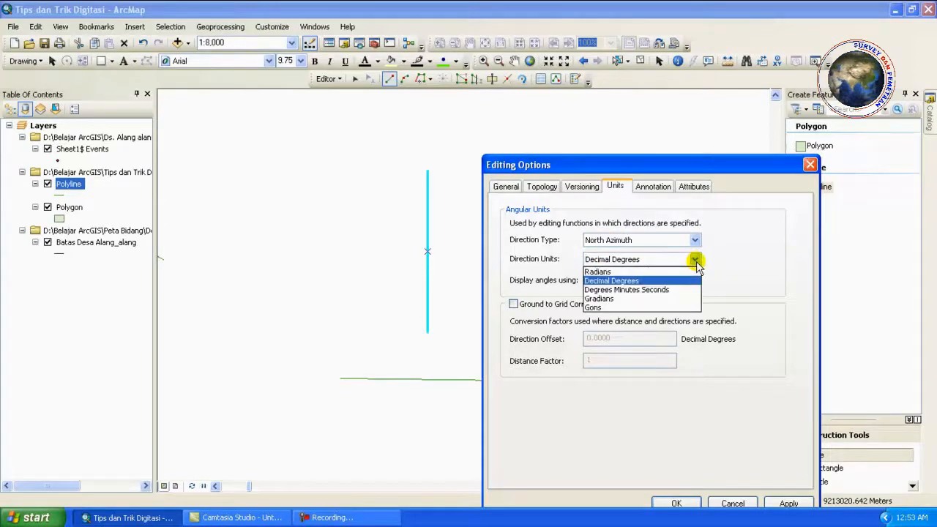
pyautogui.click(653, 290)
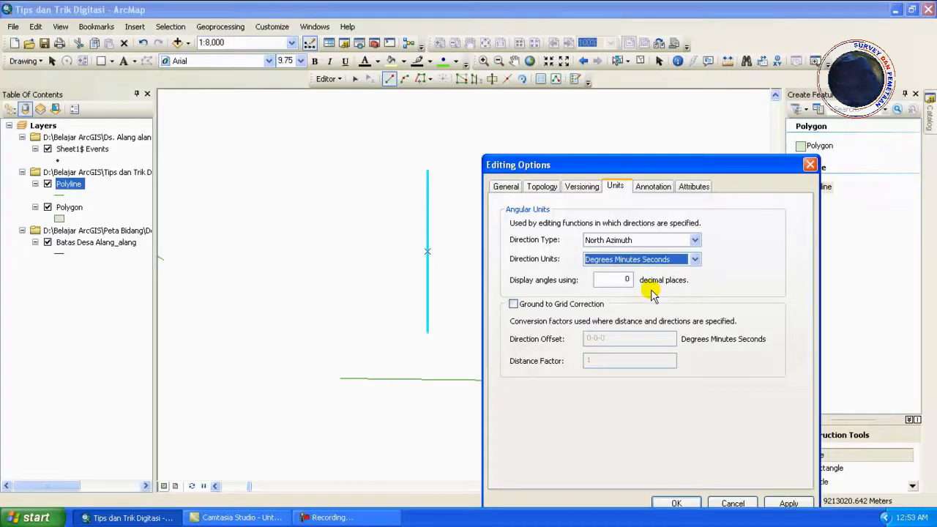
pyautogui.click(674, 504)
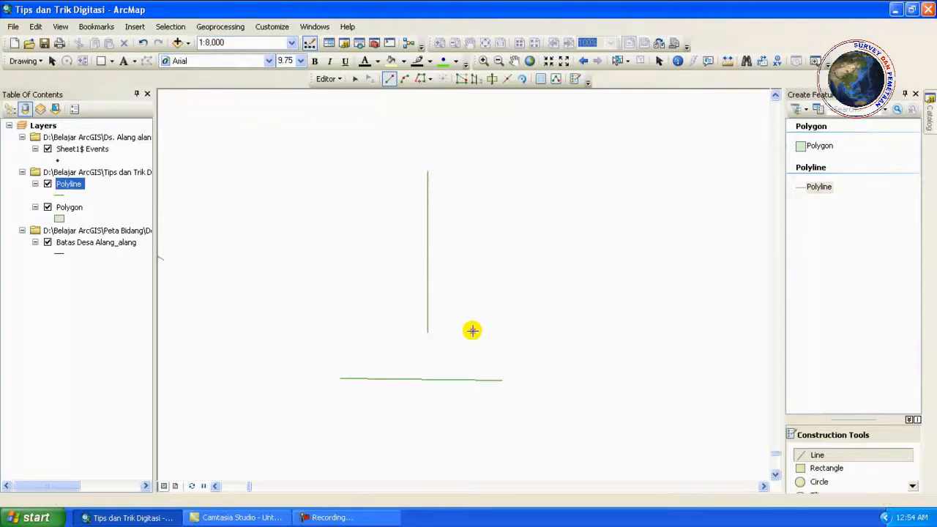
# Step: Start a polyline just beyond the lower end of the vertical line, heading east, and enter 90-30-30 as its direction
pyautogui.click(472, 331)
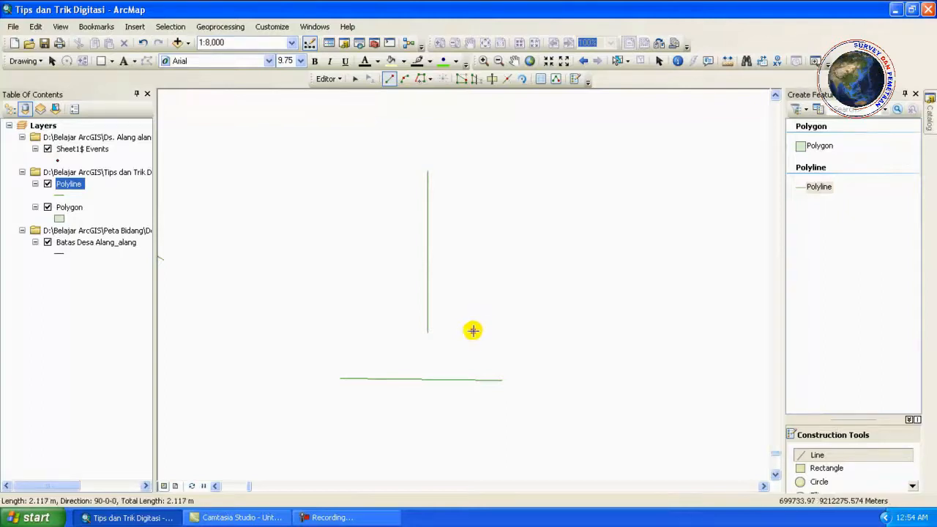
pyautogui.rightClick(600, 330)
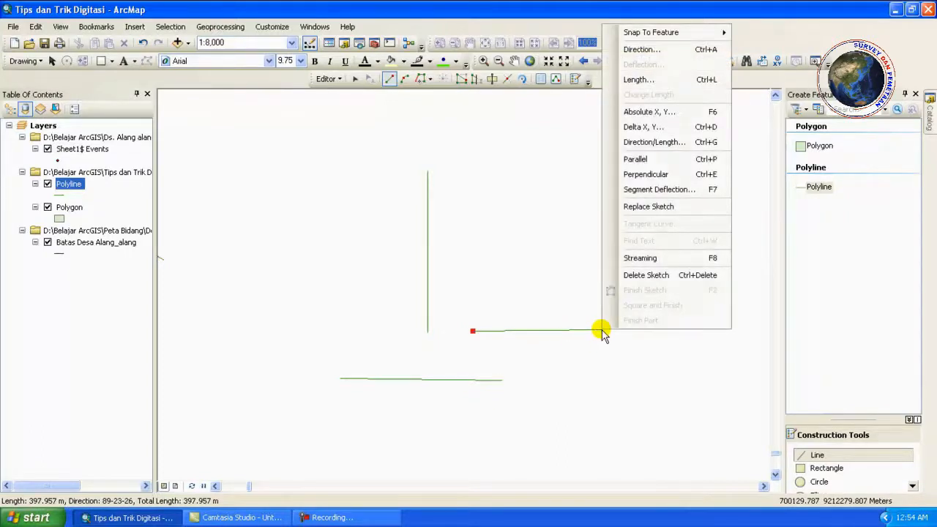
pyautogui.click(650, 142)
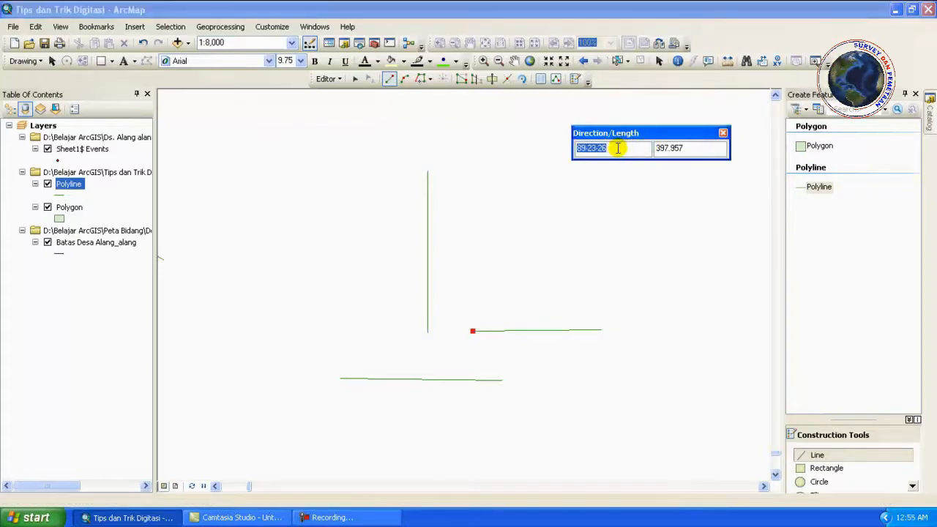
pyautogui.write('90')
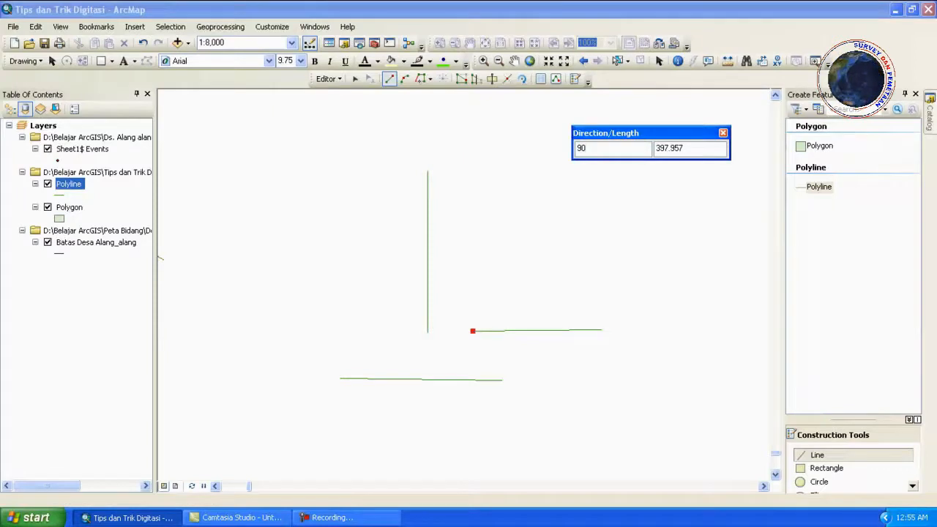
pyautogui.write('-30')
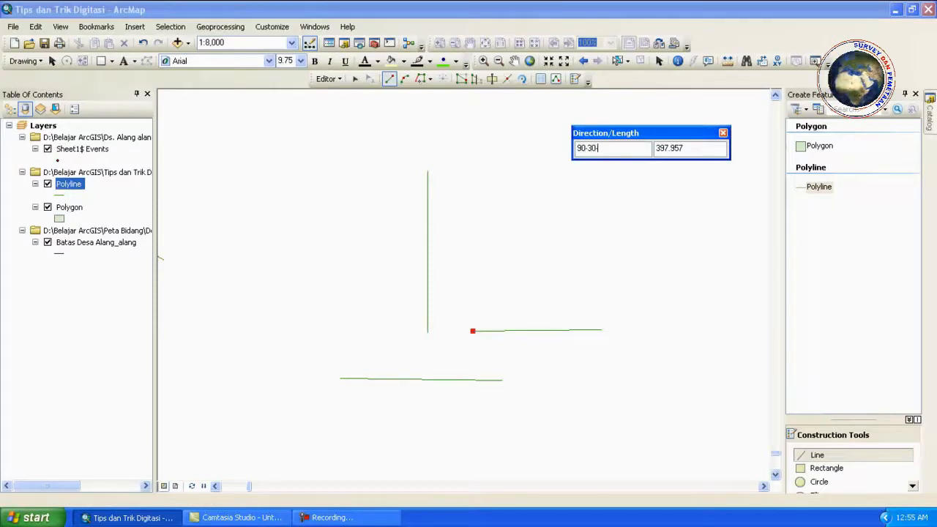
pyautogui.write('-30')
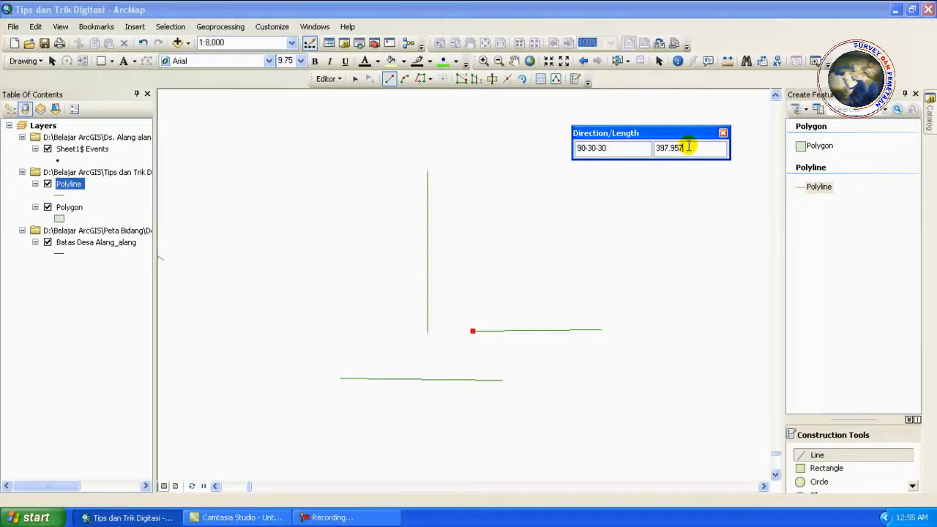
# Step: Set the new segment's length to 500 m and finish the sketch
pyautogui.press('BackSpace')
pyautogui.press('BackSpace')
pyautogui.press('BackSpace')
pyautogui.press('BackSpace')
pyautogui.press('BackSpace')
pyautogui.press('BackSpace')
pyautogui.press('BackSpace')
pyautogui.write('5')
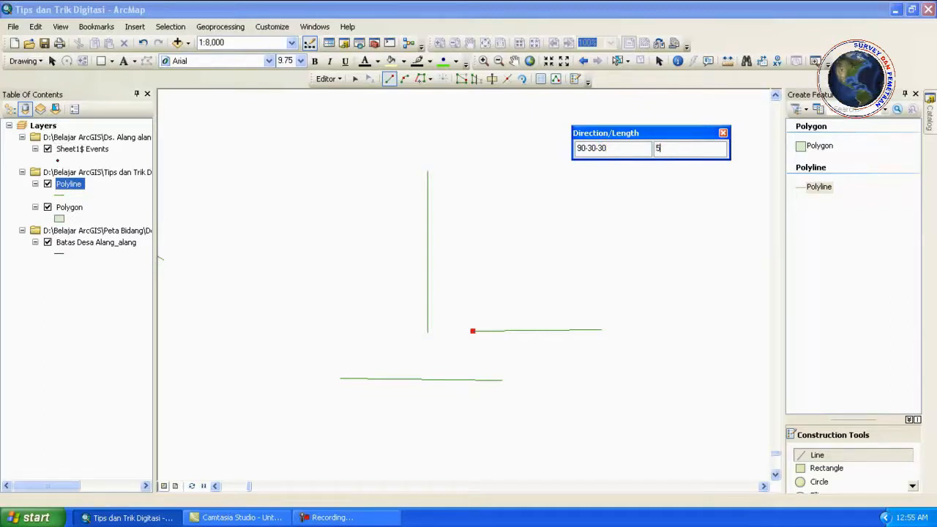
pyautogui.write('00')
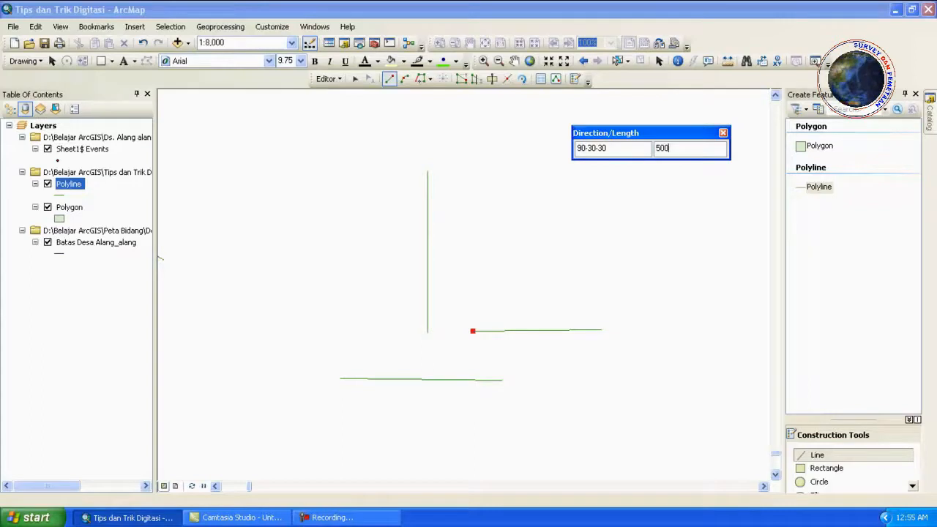
pyautogui.press('Return')
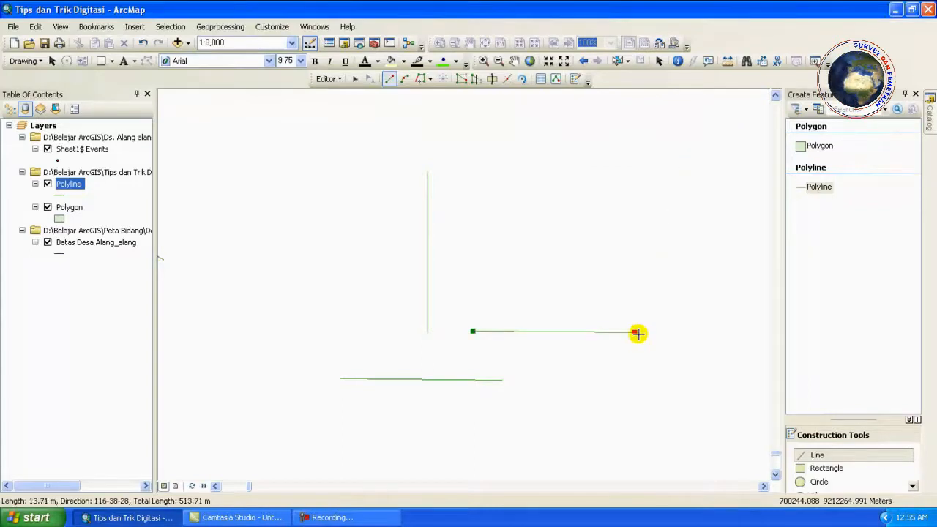
pyautogui.rightClick(638, 334)
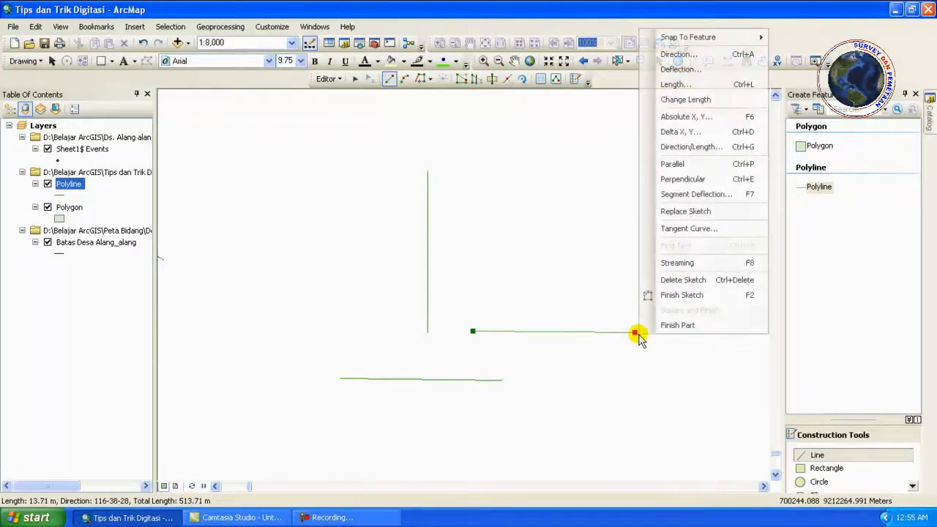
pyautogui.click(663, 296)
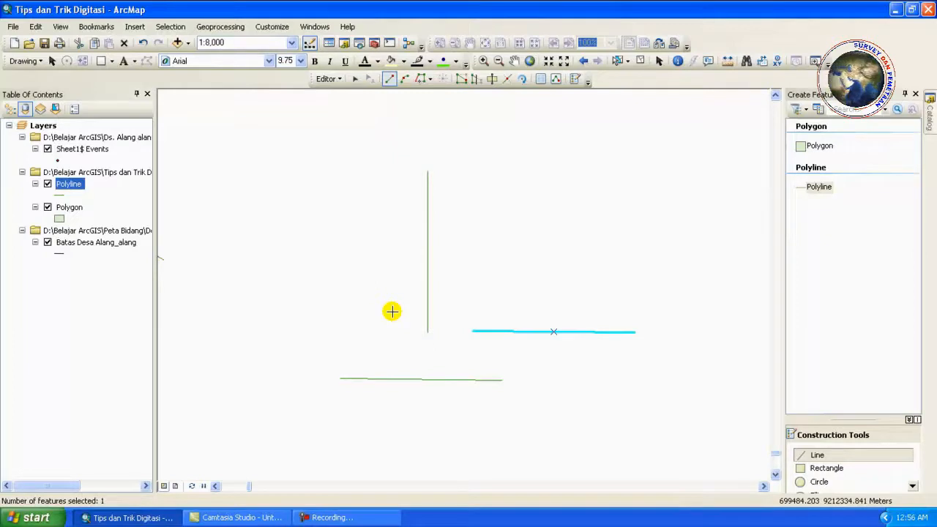
# Step: Draw a polyline west of the existing vertical line, constrained parallel to it, ending near the height of its upper end
pyautogui.click(315, 301)
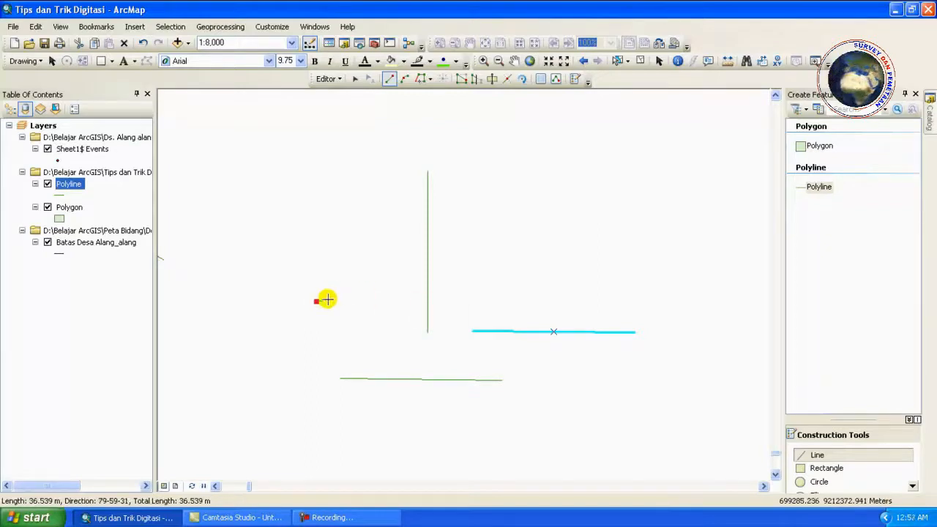
pyautogui.rightClick(428, 302)
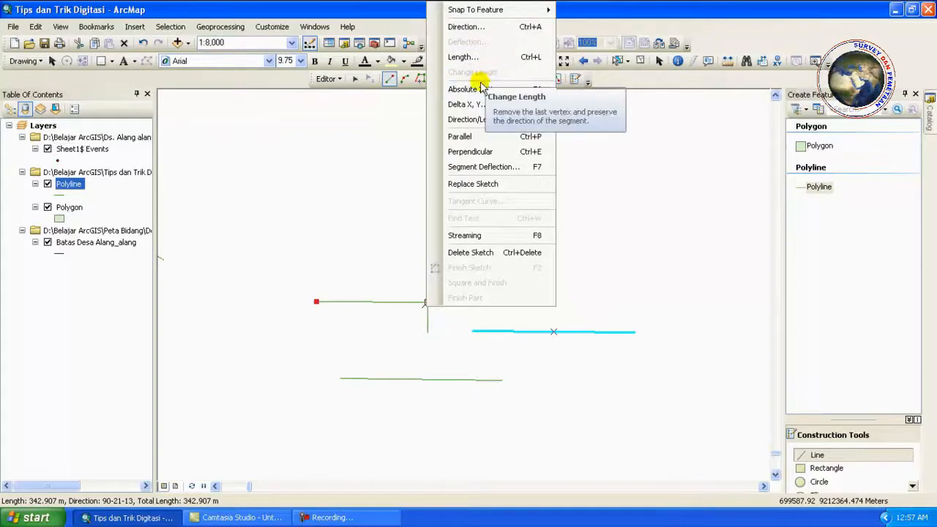
pyautogui.click(472, 137)
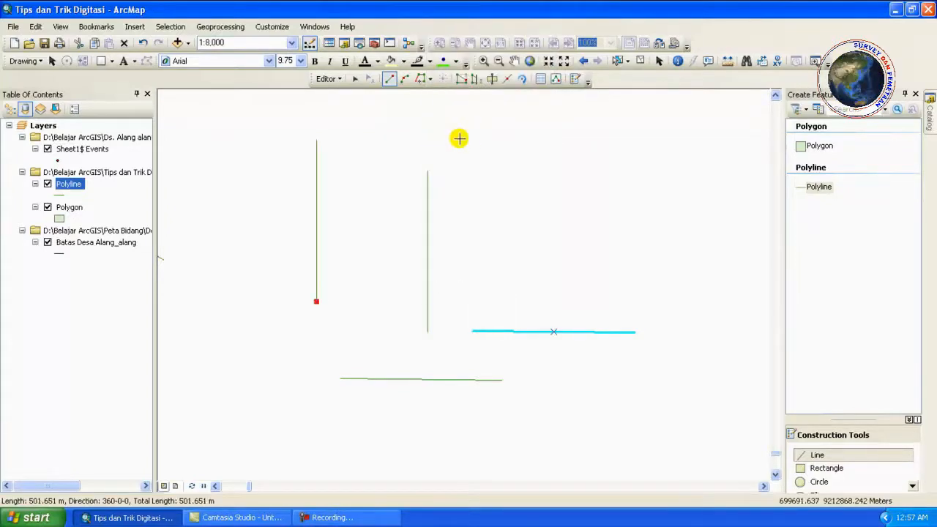
pyautogui.doubleClick(315, 165)
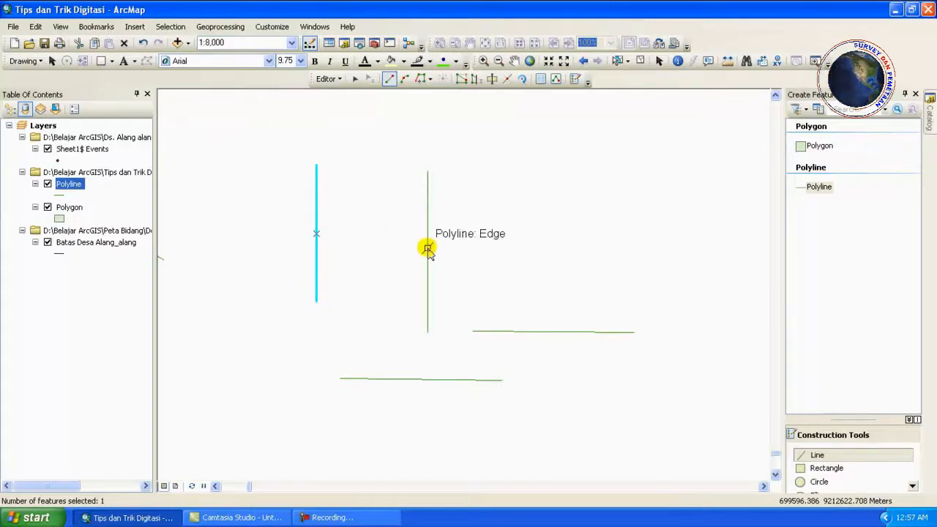
# Step: Draw a polyline about 254 m long between the two vertical lines, constrained perpendicular to the eastern one and ending on it
pyautogui.click(345, 255)
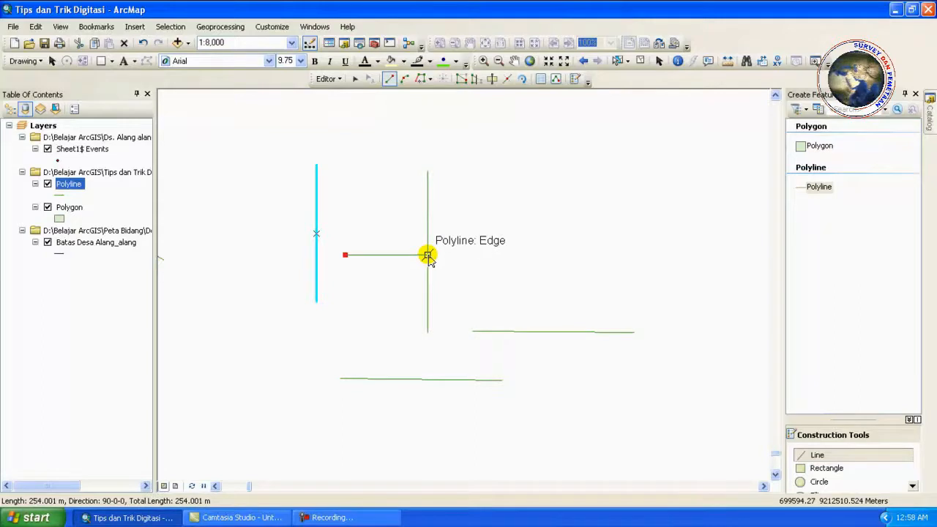
pyautogui.rightClick(428, 257)
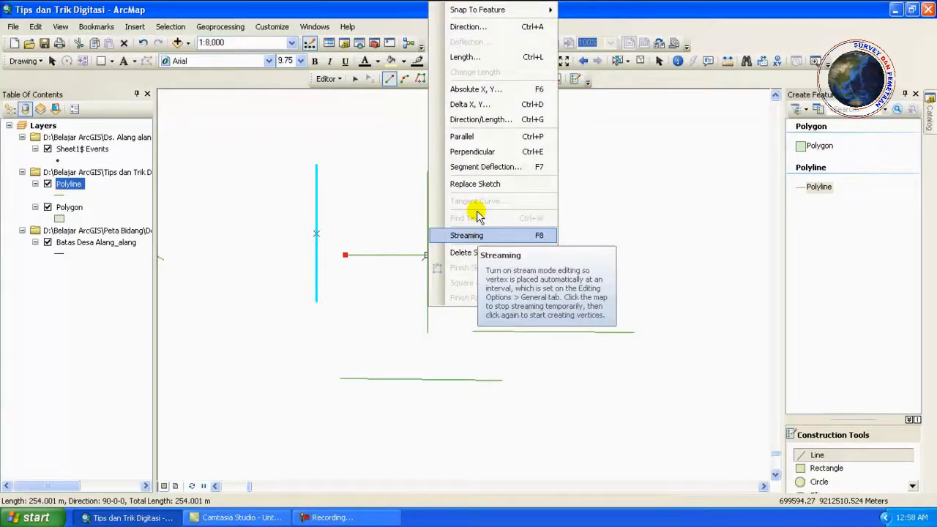
pyautogui.click(487, 155)
pyautogui.doubleClick(428, 255)
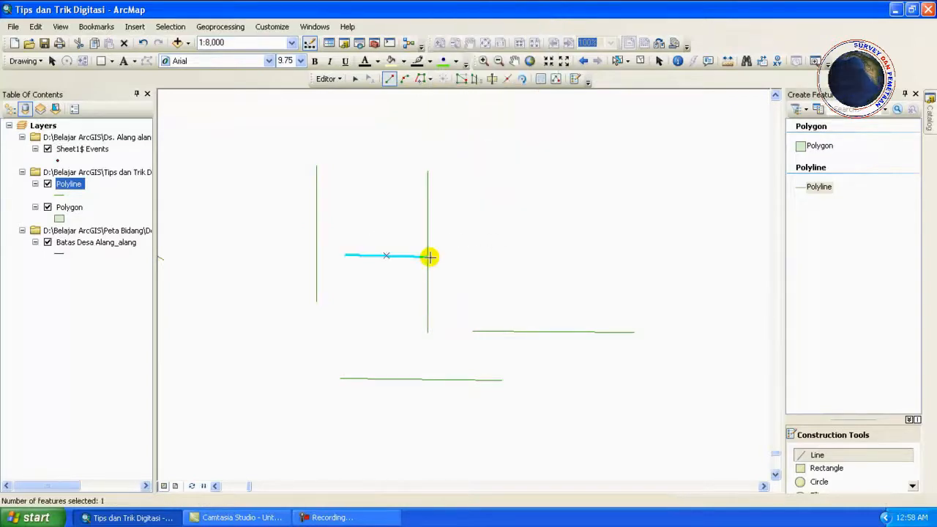